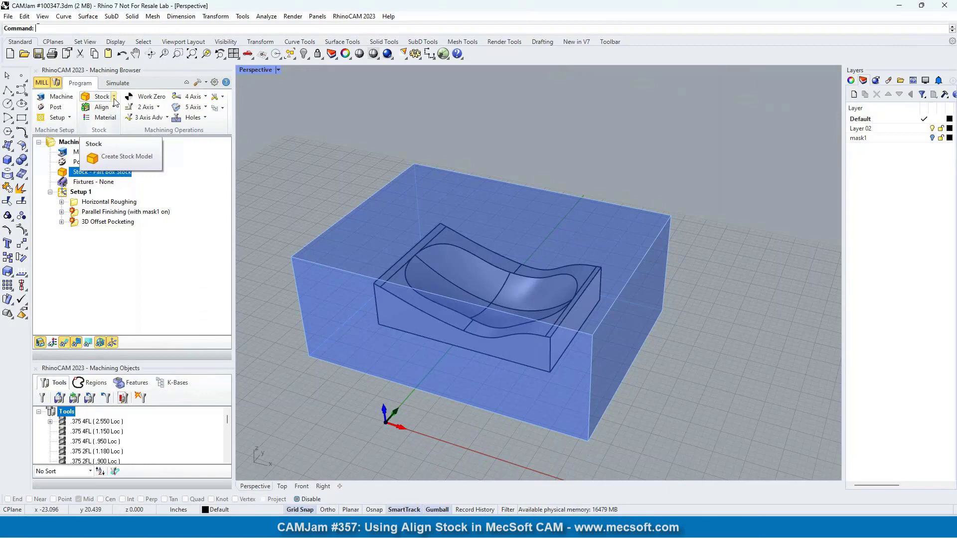
- Define a box stock for the machining job with length 15 and width 10 inches
left_click(115, 97)
left_click(102, 111)
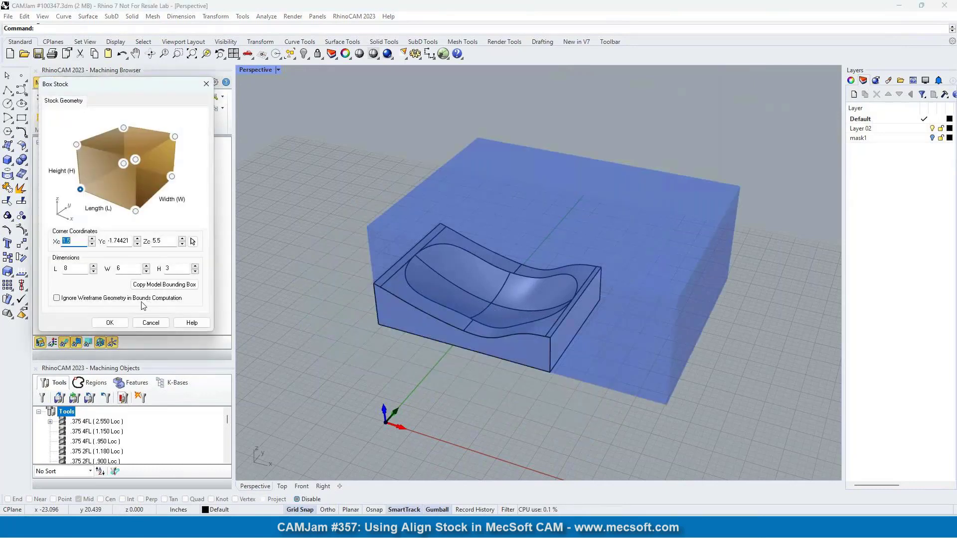
double_click(136, 269)
double_click(79, 270)
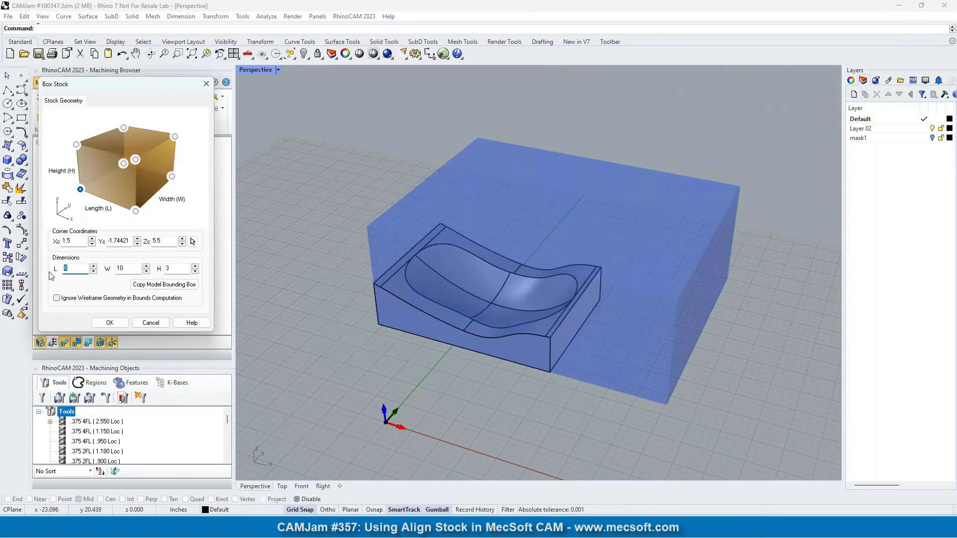
type("15")
double_click(161, 269)
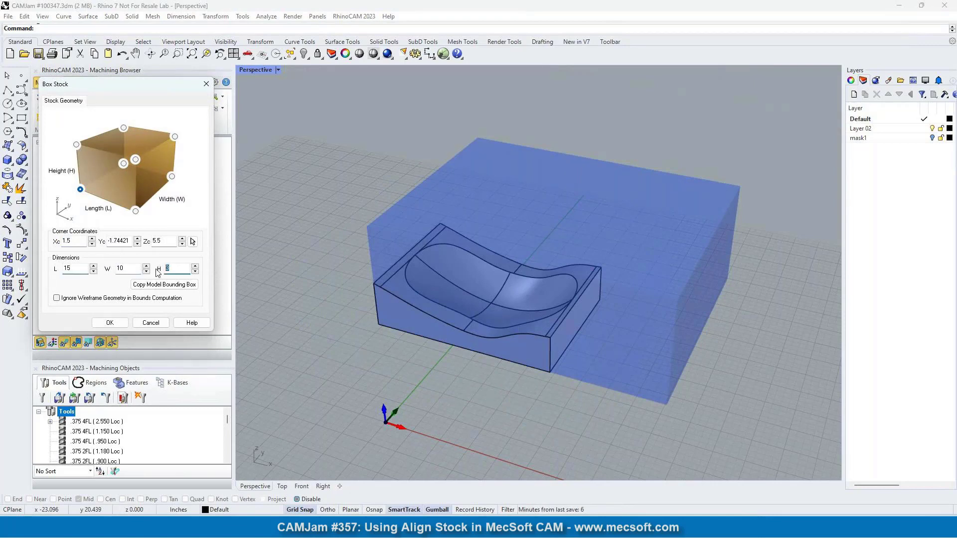
left_click(110, 322)
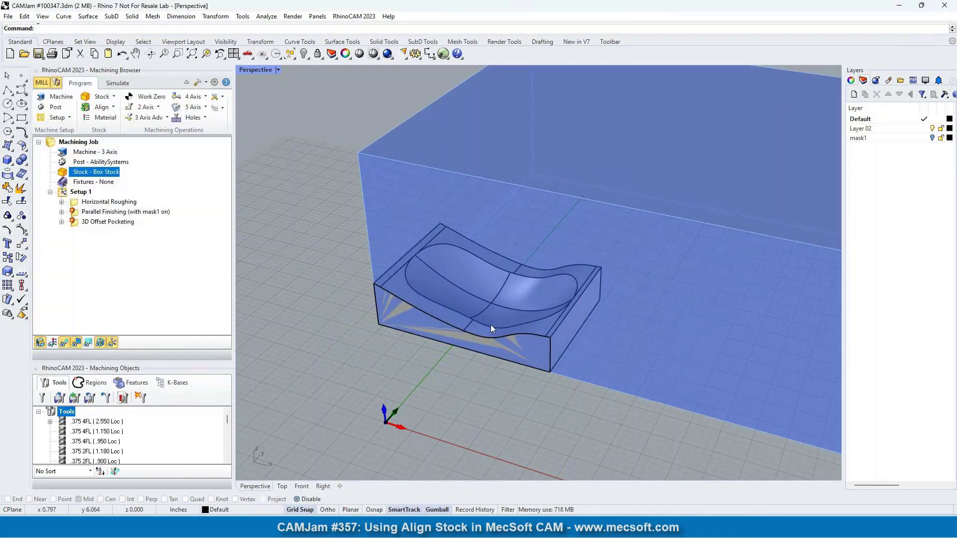
- Start Align Stock on the box stock and examine its placement with Z alignment Top and XY alignment Center
scroll(491, 325, "down", 5)
right_click_drag(490, 329, 534, 291)
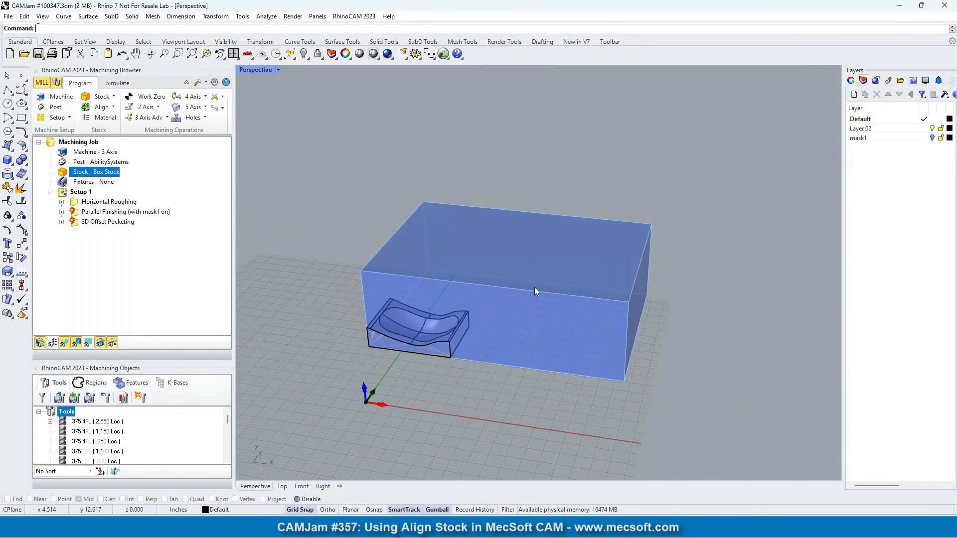
left_click(113, 108)
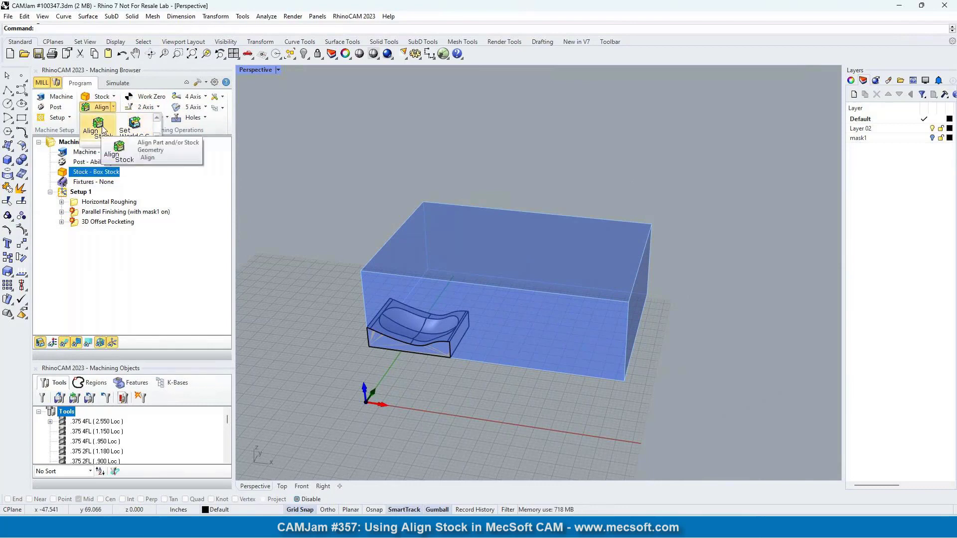
left_click(99, 125)
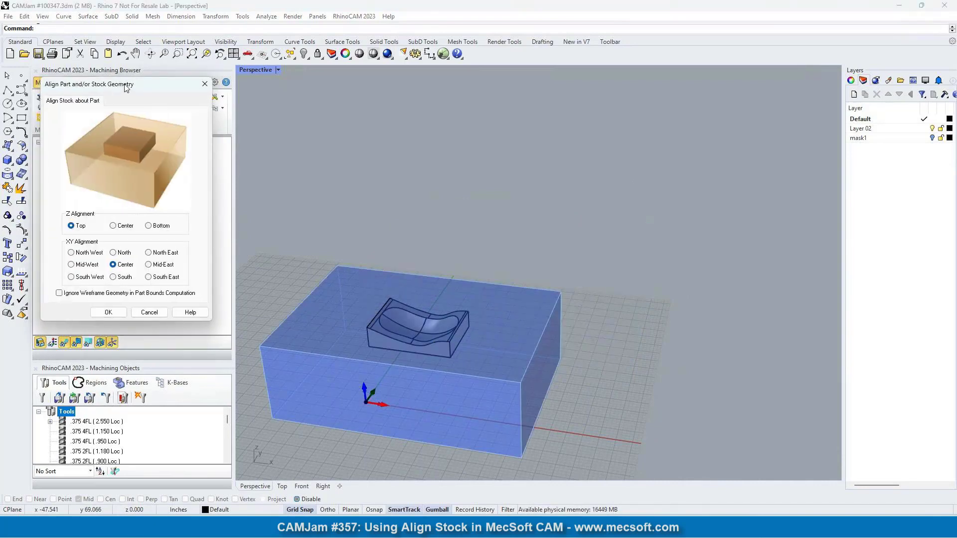
left_click_drag(123, 90, 145, 109)
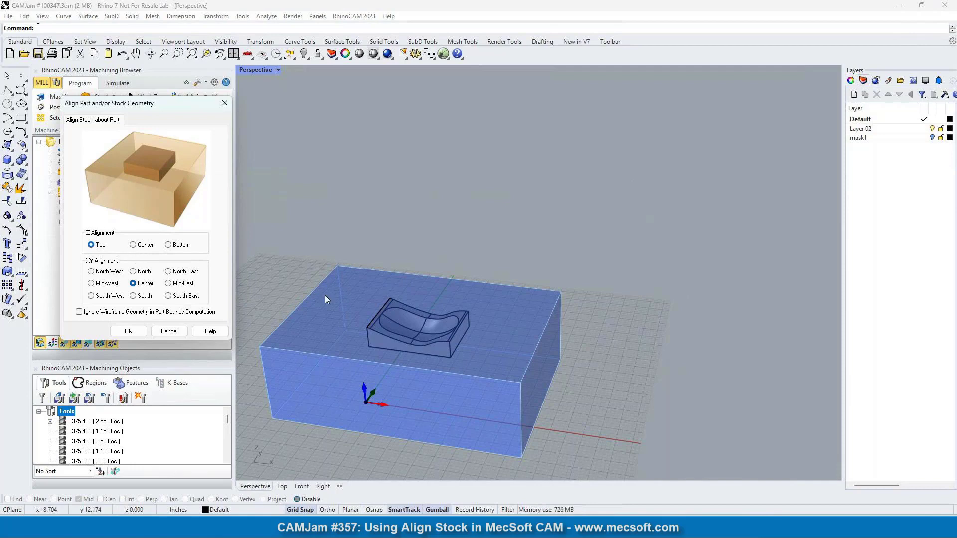
right_click_drag(423, 352, 438, 319)
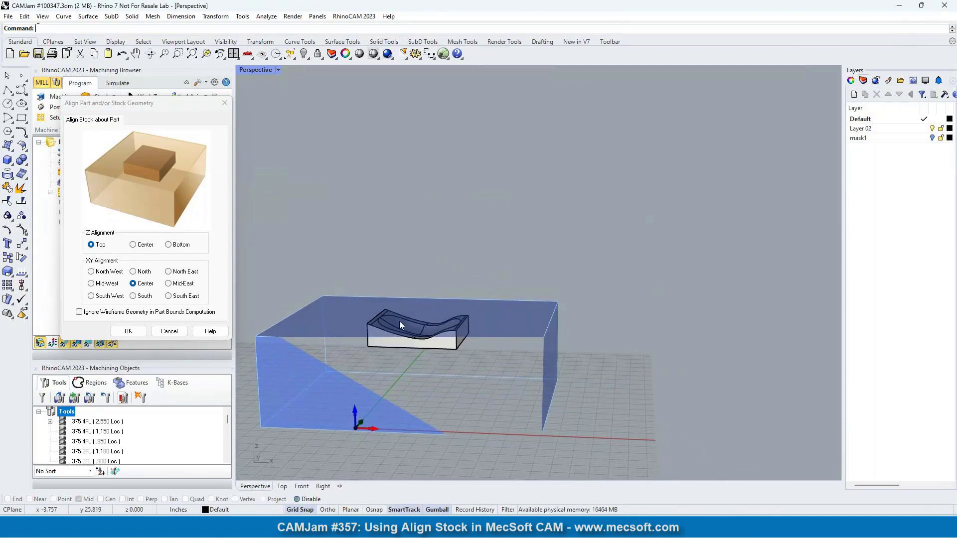
- Preview the stock with Z alignment Center and Bottom in a four-viewport layout
left_click(134, 247)
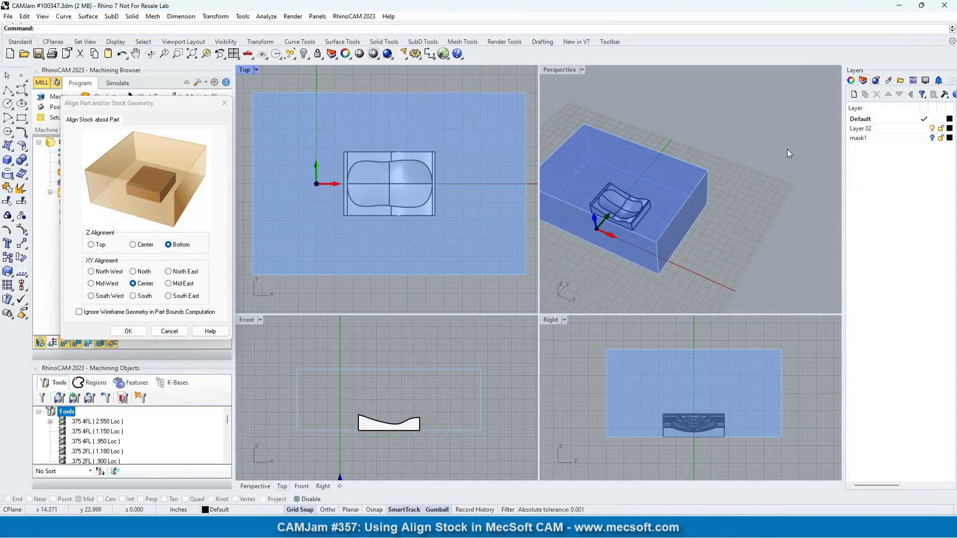
scroll(793, 151, "down", 5)
scroll(729, 186, "up", 6)
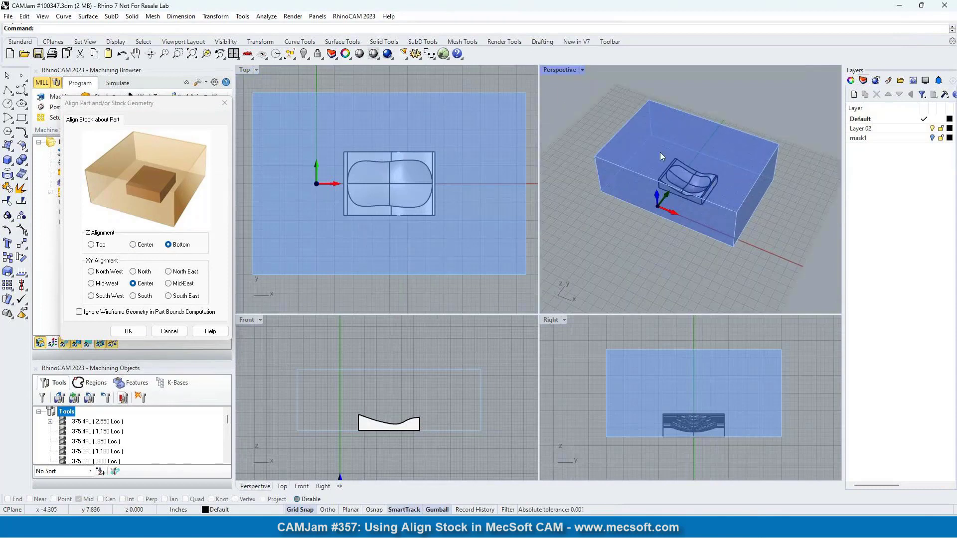
scroll(661, 156, "up", 2)
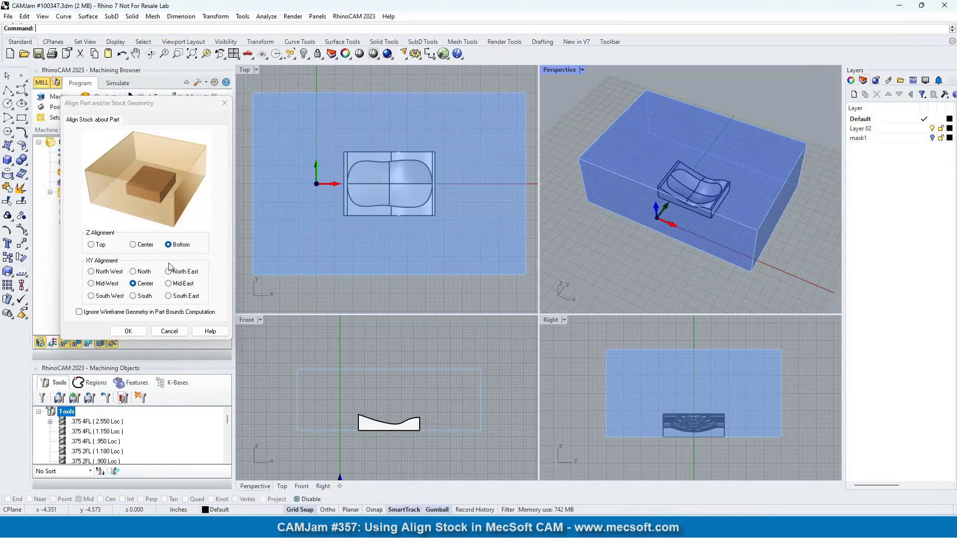
- Compare the Top, Center and Bottom Z alignments of the stock, ending on Center with XY alignment Center
left_click(101, 245)
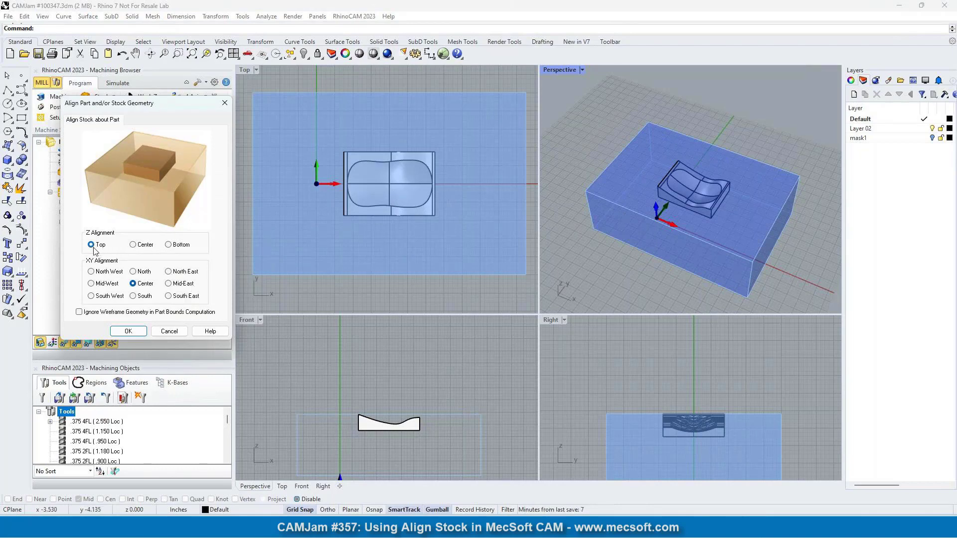
left_click(136, 247)
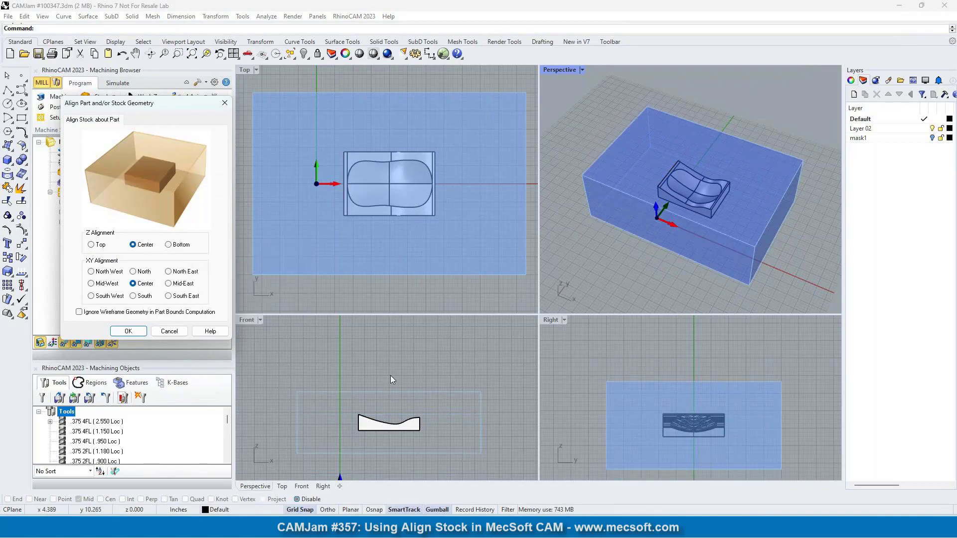
left_click(172, 246)
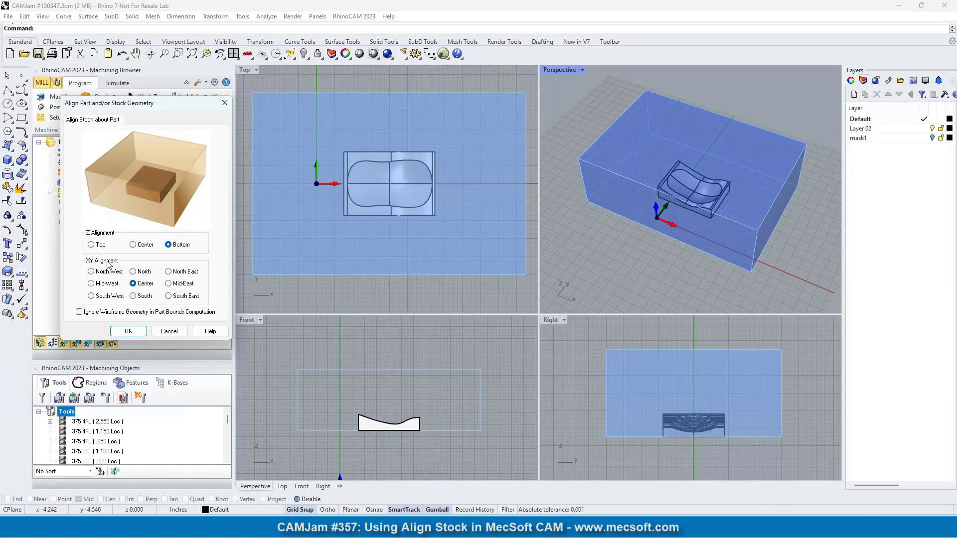
left_click(131, 283)
left_click(134, 245)
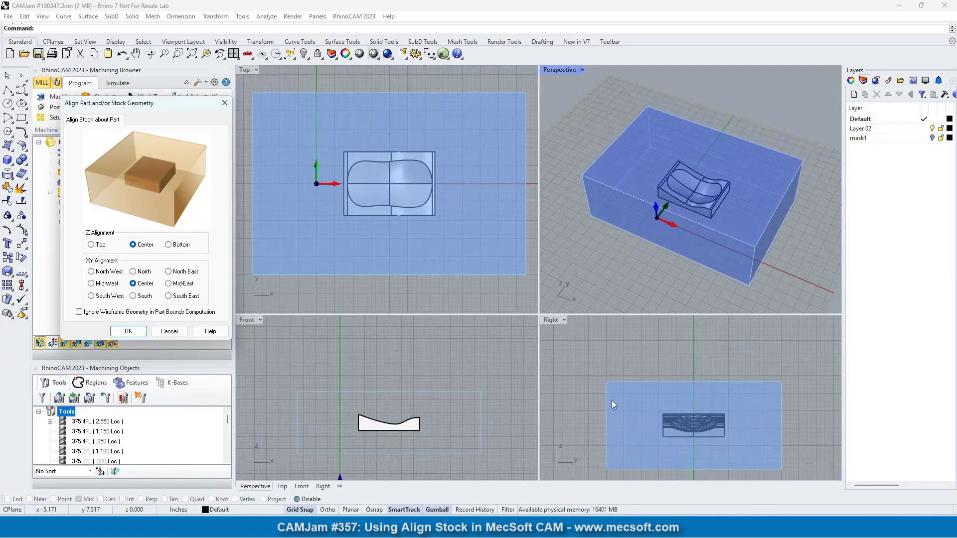
scroll(719, 459, "up", 2)
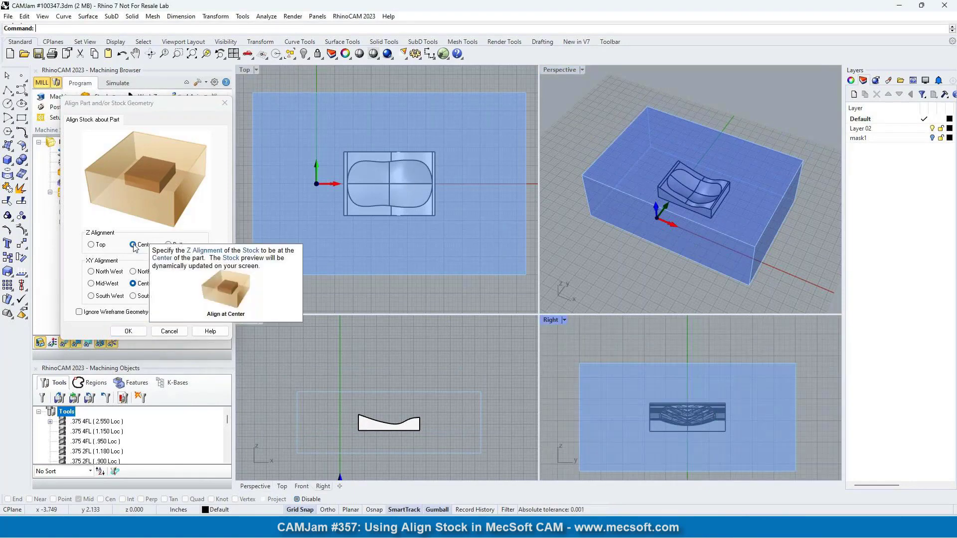
- Preview the North West XY alignment of the stock and examine it in the front and top views
left_click(92, 272)
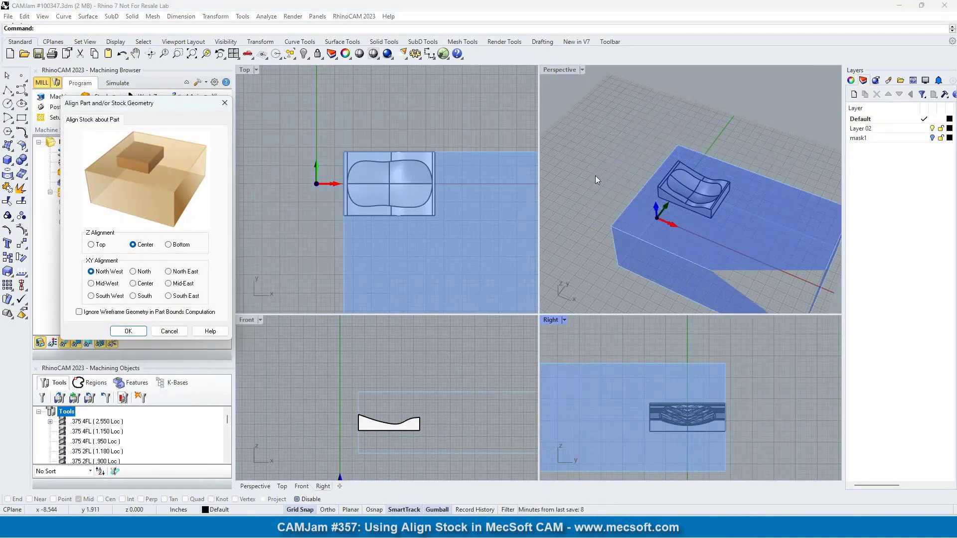
left_click(358, 376)
scroll(375, 393, "up", 3)
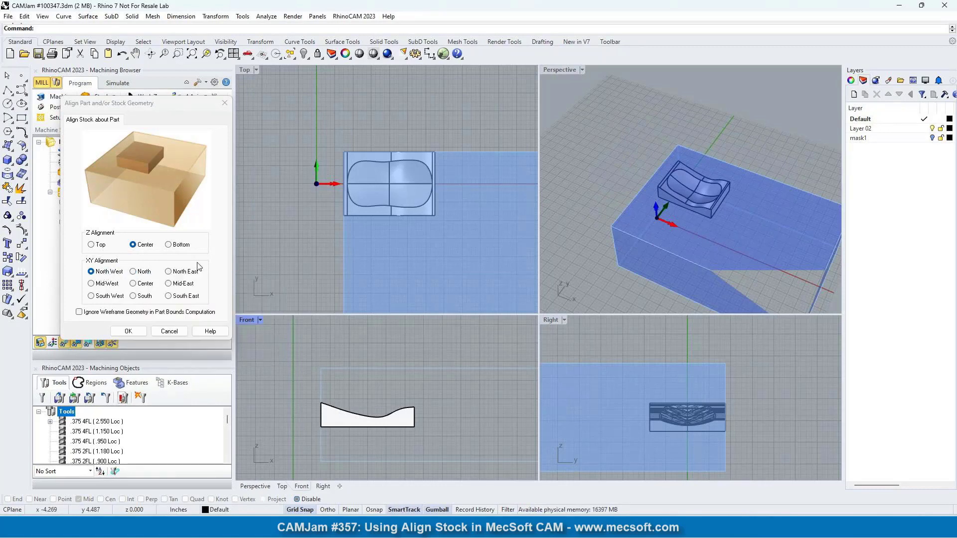
scroll(355, 173, "down", 3)
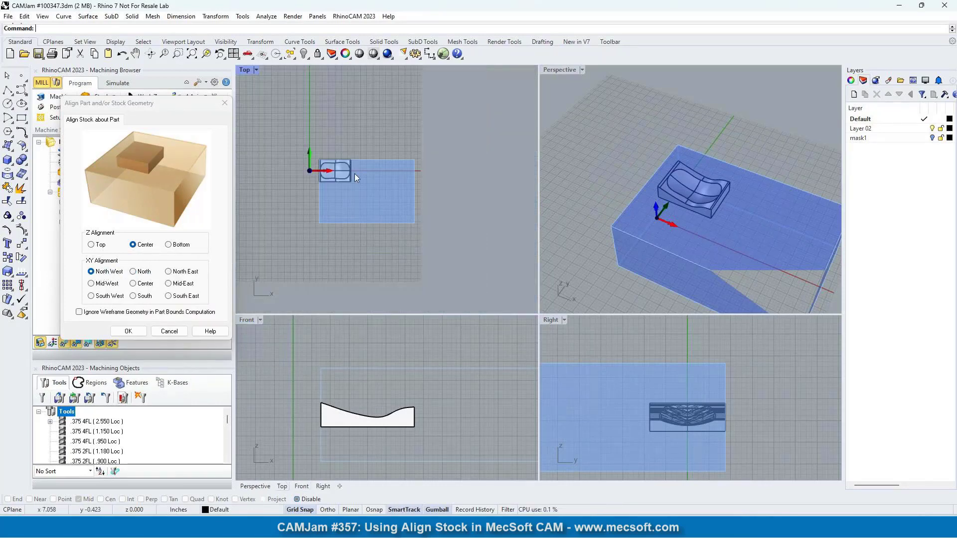
scroll(354, 174, "up", 2)
scroll(326, 172, "up", 1)
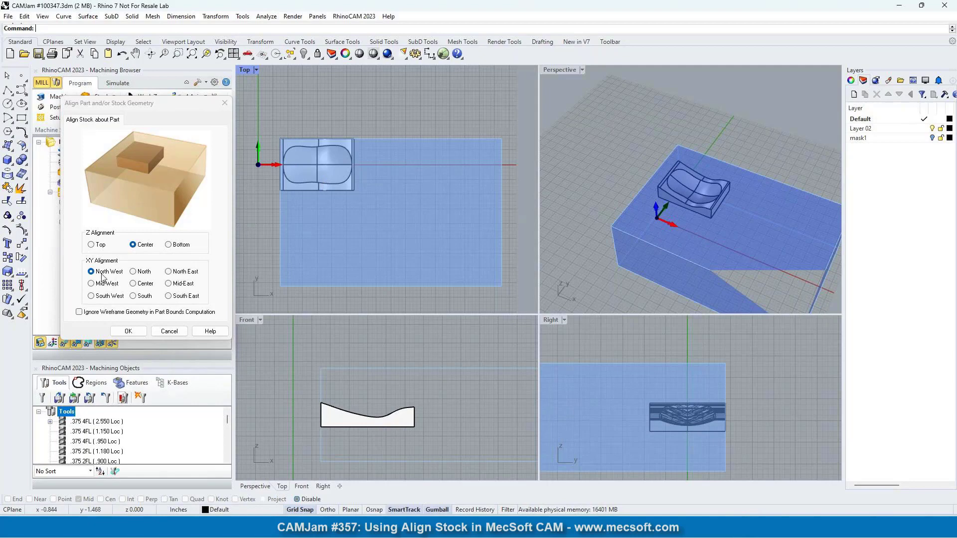
- Compare the North, North East and North West XY alignments of the stock, keeping Z alignment at Center
left_click(133, 271)
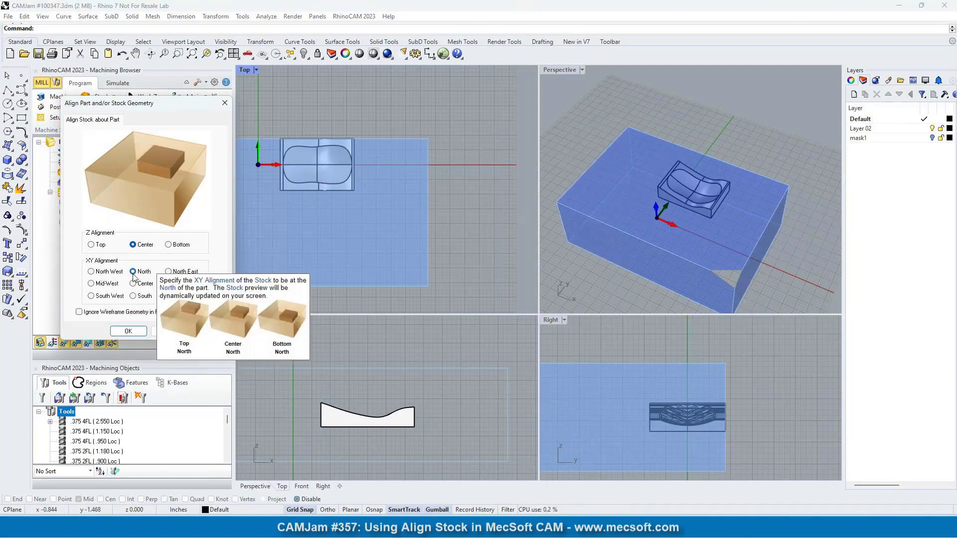
scroll(509, 169, "down", 6)
scroll(426, 171, "up", 10)
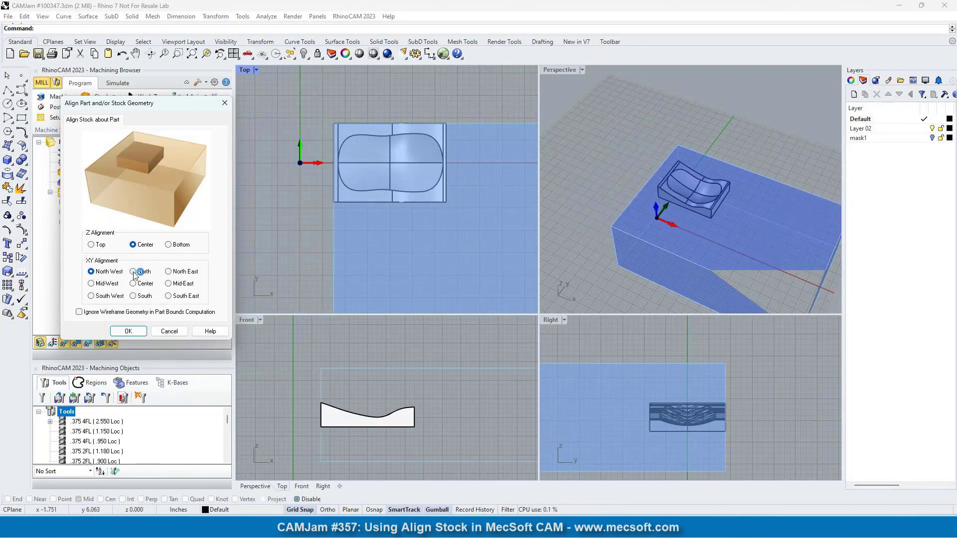
left_click(169, 273)
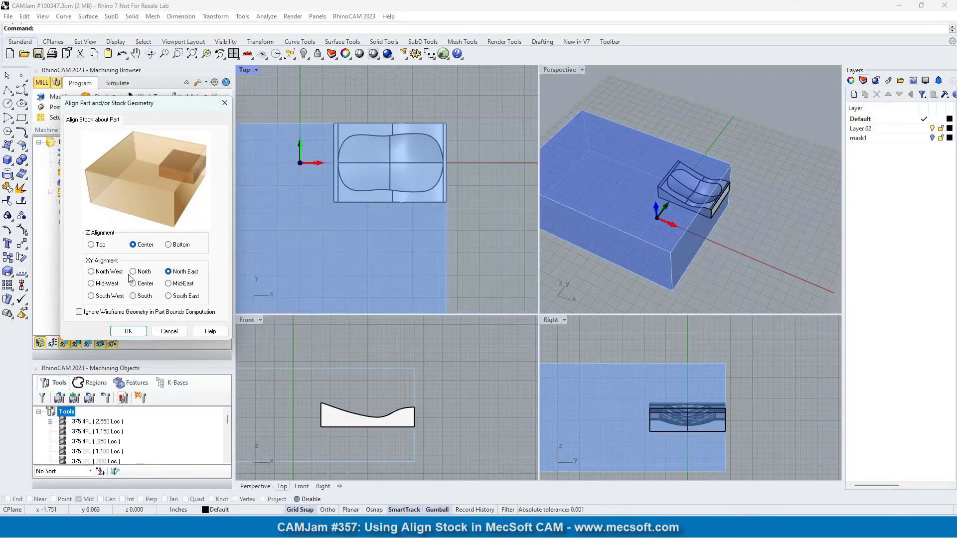
left_click(98, 274)
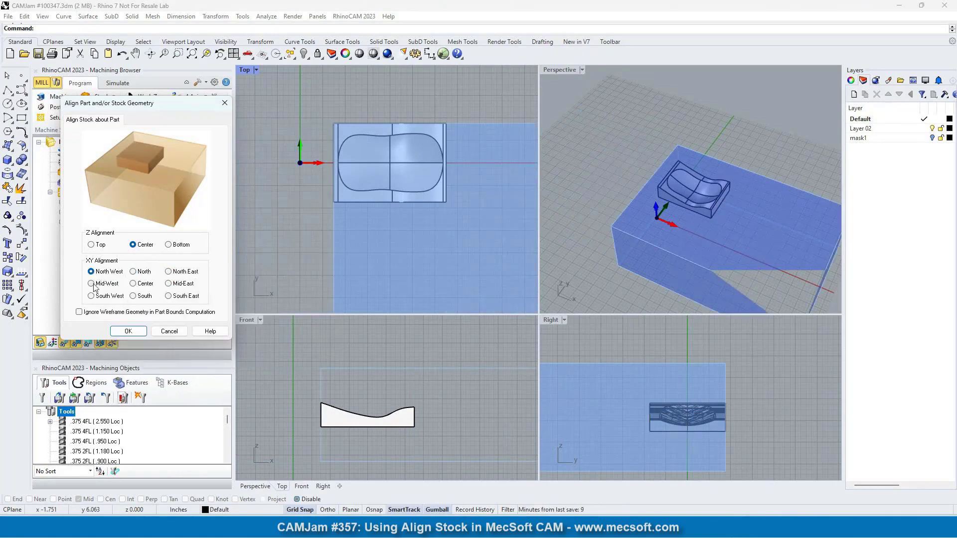
- Preview Mid-West, North and North East XY alignments, and compare the Mid-West, Center and Mid-East placements of the stock
left_click(92, 284)
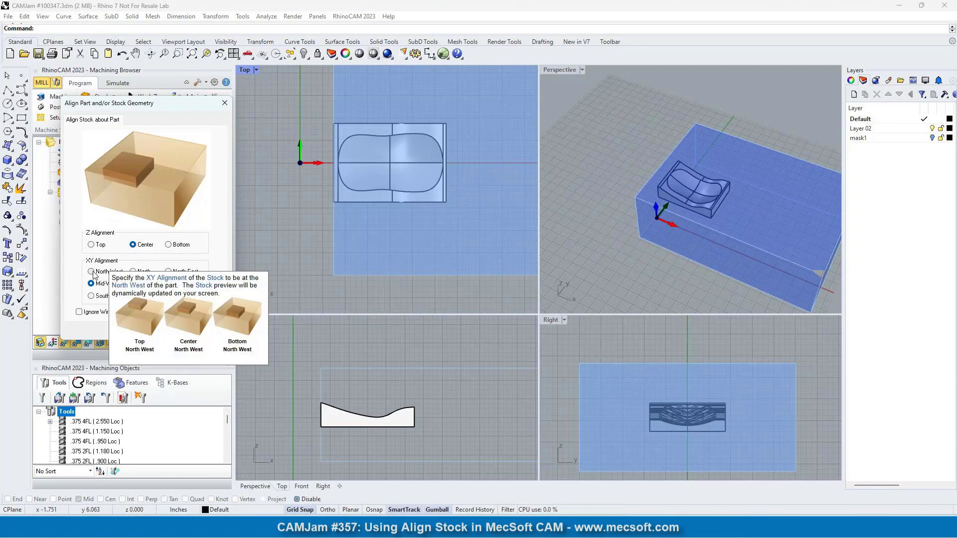
left_click(133, 271)
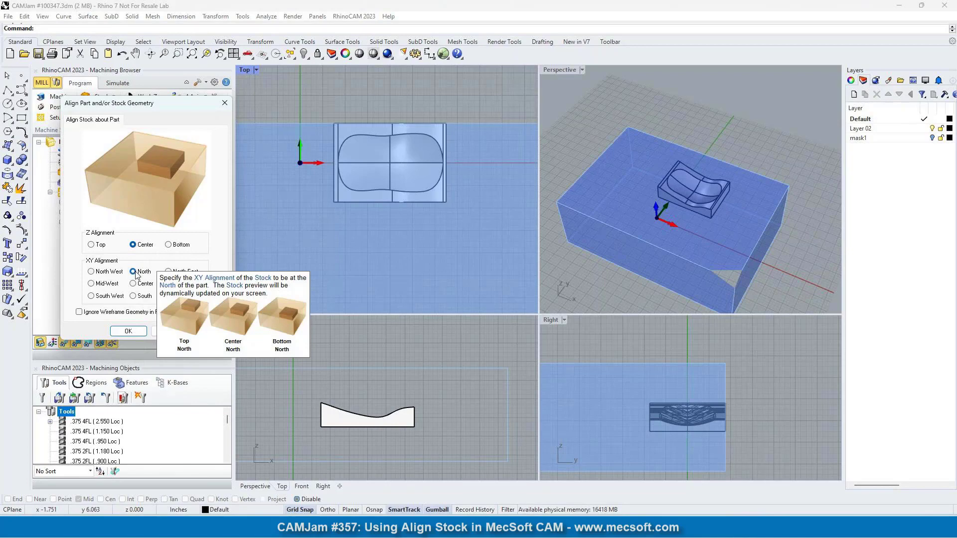
left_click(169, 271)
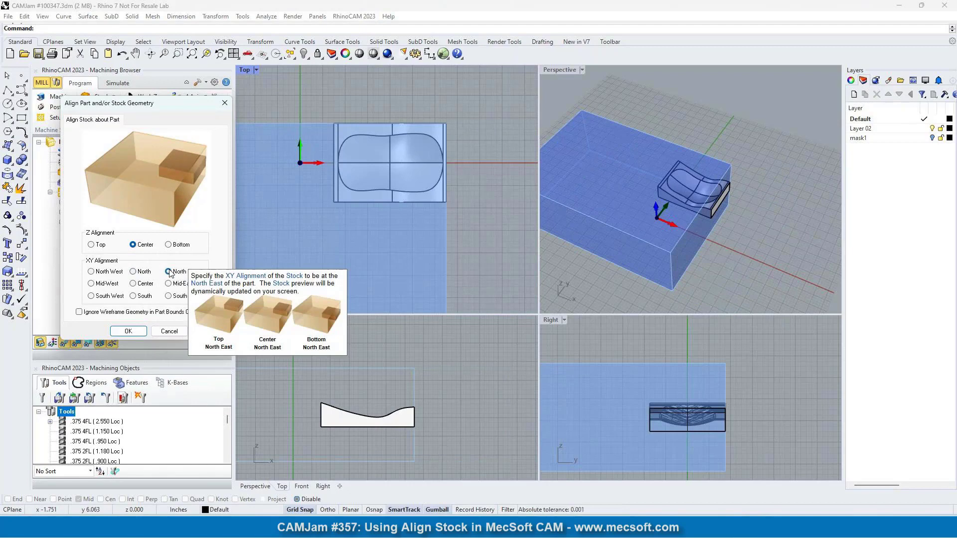
left_click(92, 283)
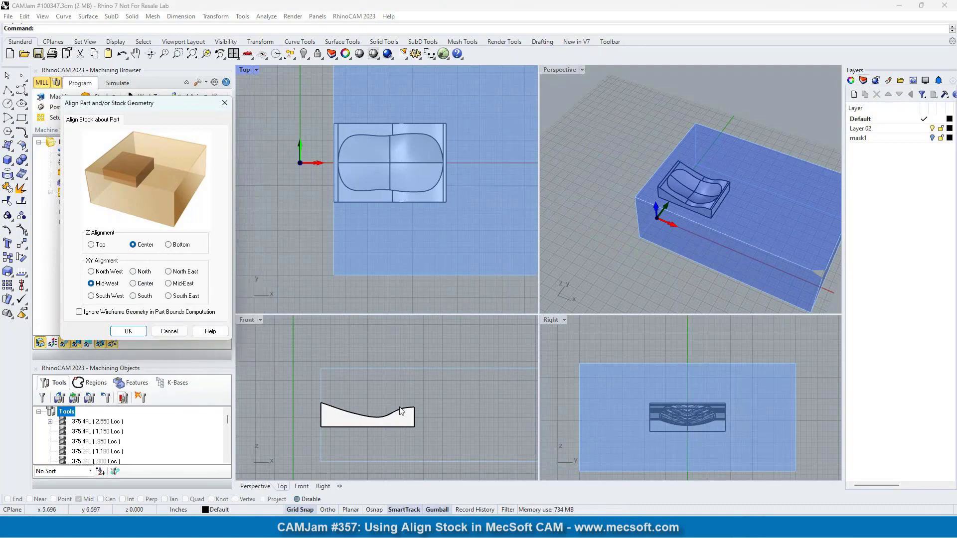
left_click(133, 283)
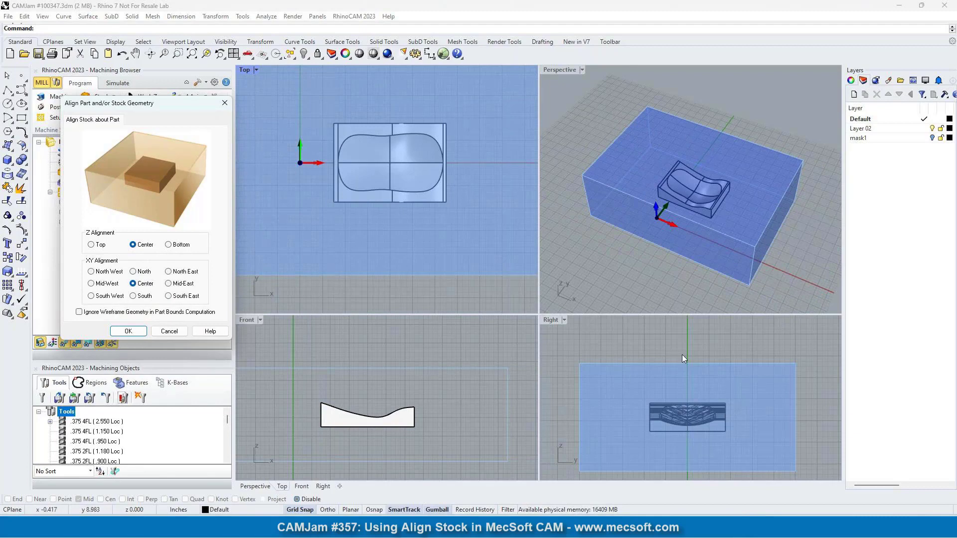
left_click(175, 286)
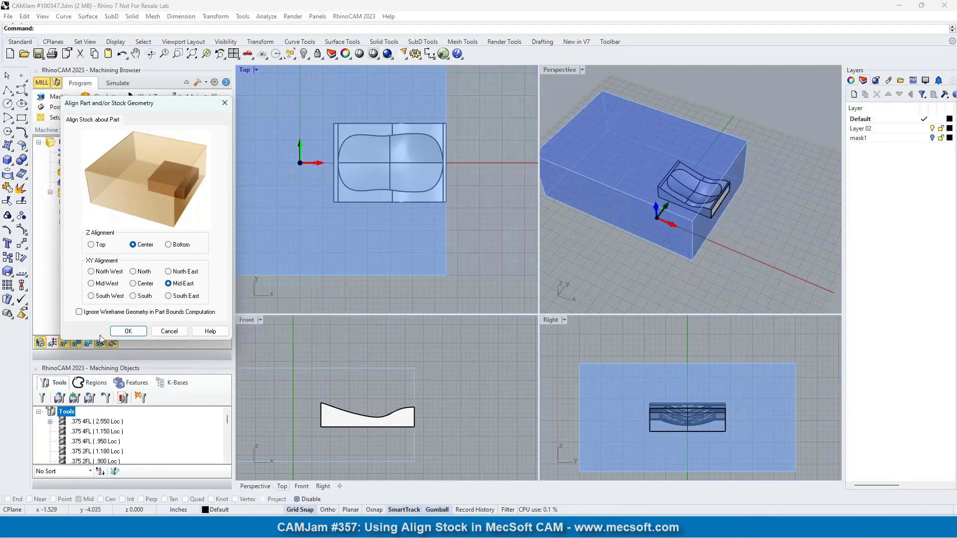
- Preview the South West, South and South East XY alignments, and close Align Stock without applying them
left_click(97, 298)
left_click(134, 296)
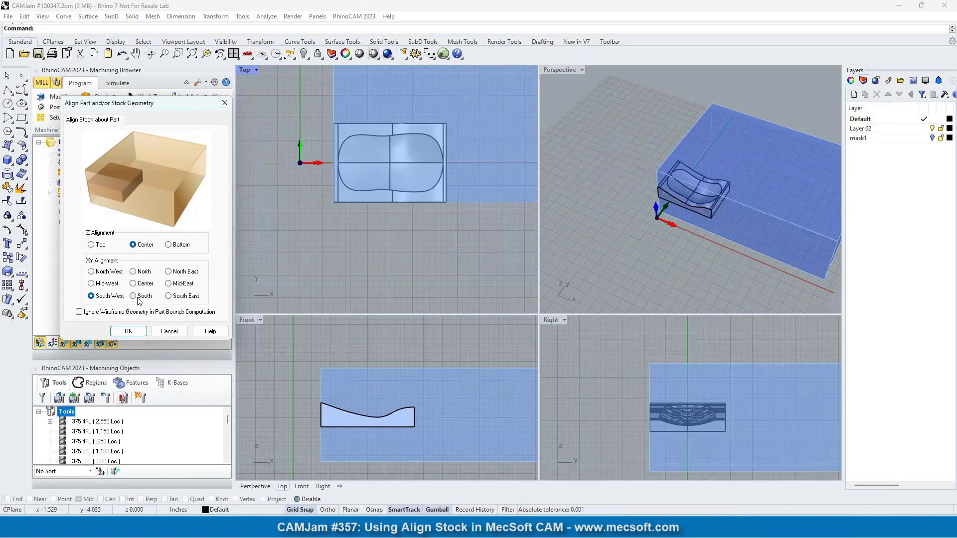
left_click(174, 297)
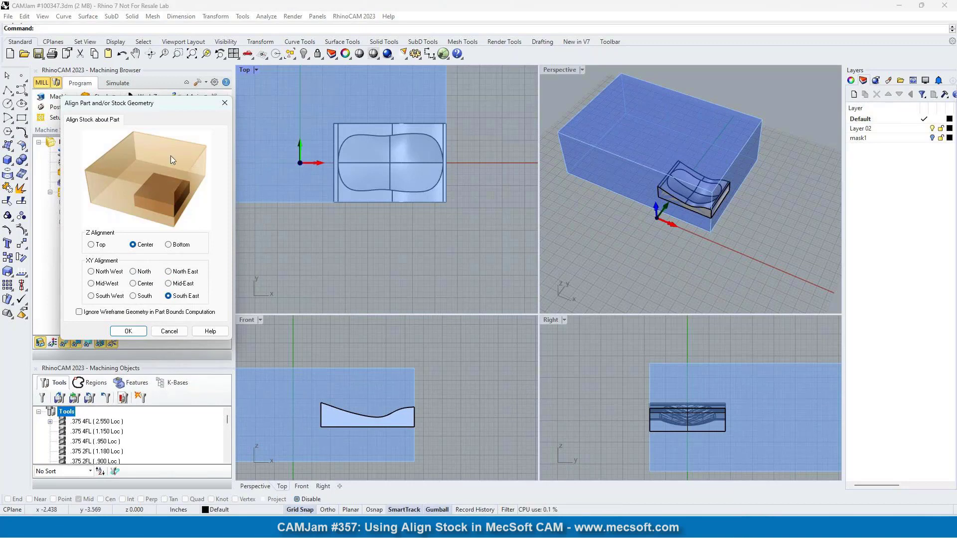
left_click(173, 332)
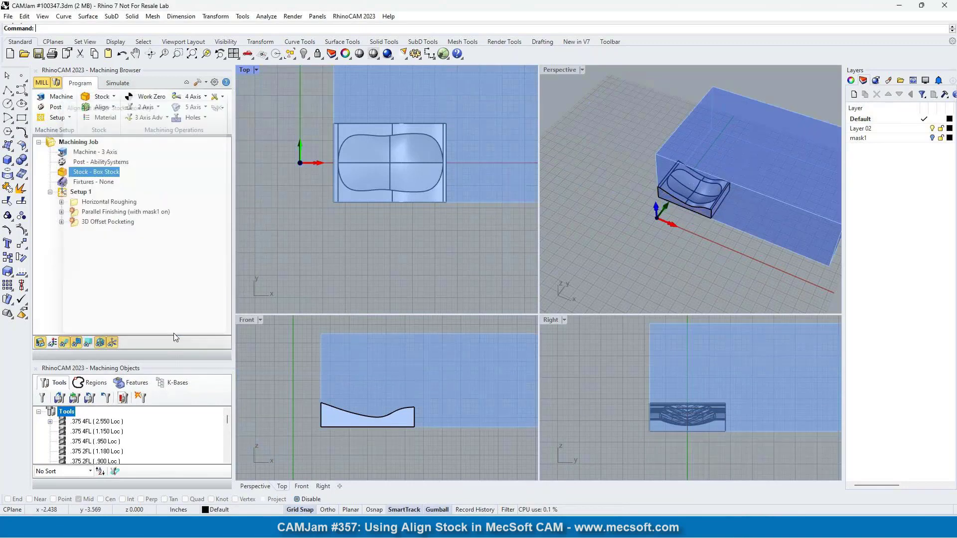
- Align the box stock about the part with Z alignment Top and XY alignment Center, and apply it
left_click(102, 110)
left_click(99, 125)
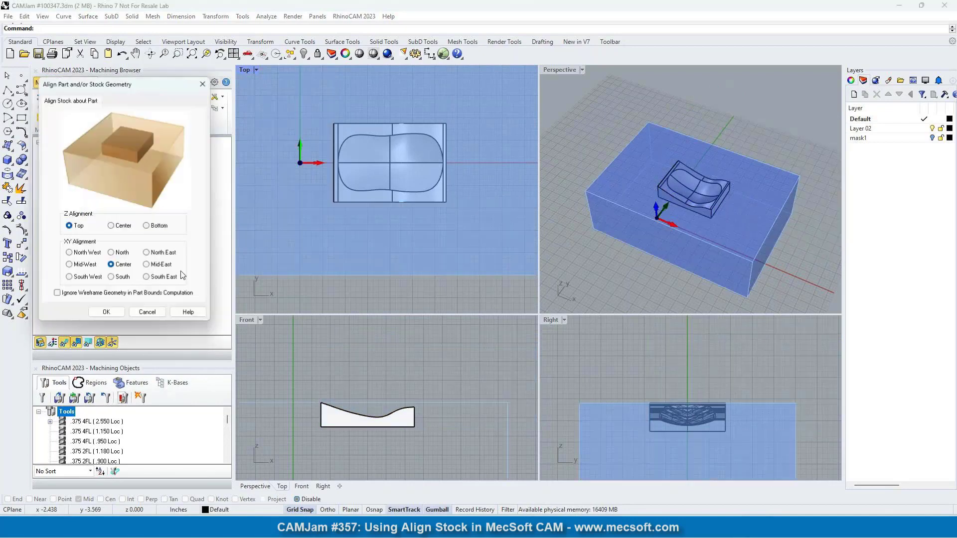
left_click(147, 226)
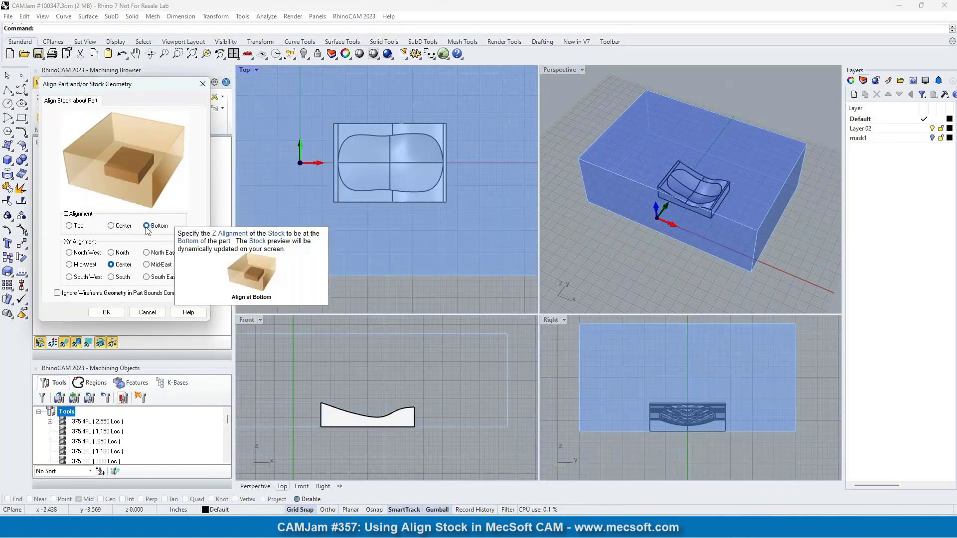
left_click(73, 226)
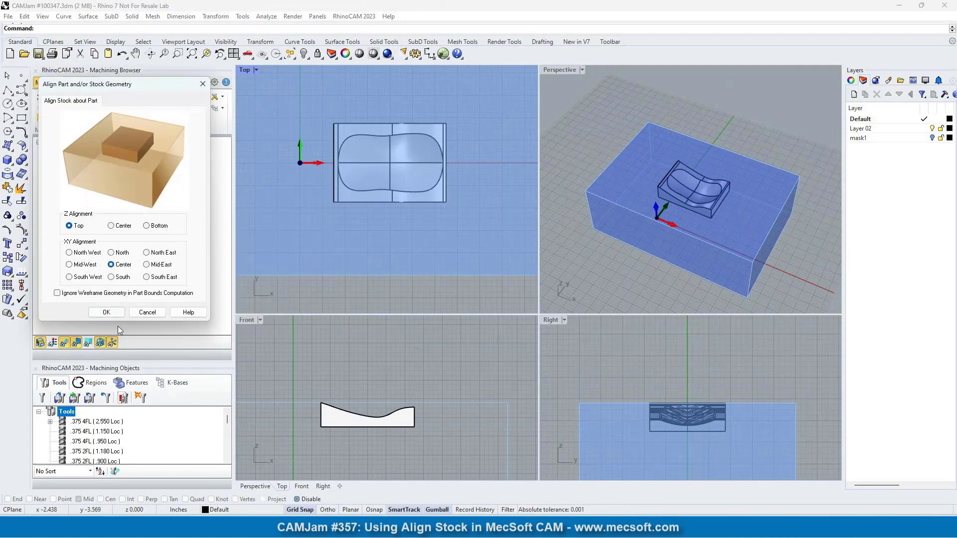
left_click(111, 312)
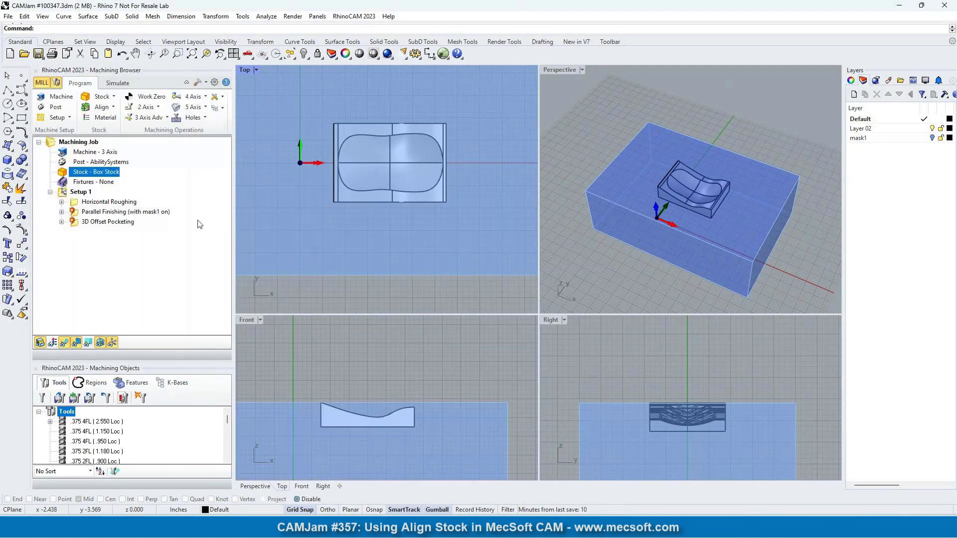